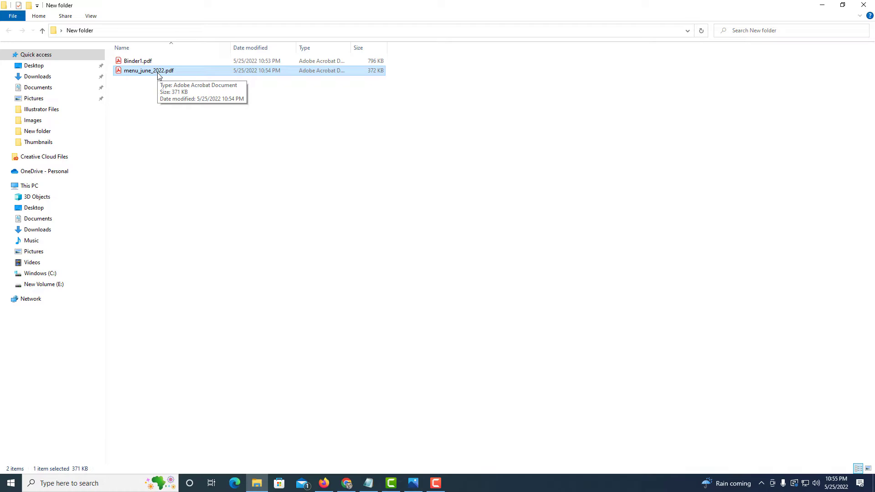
double_click(156, 72)
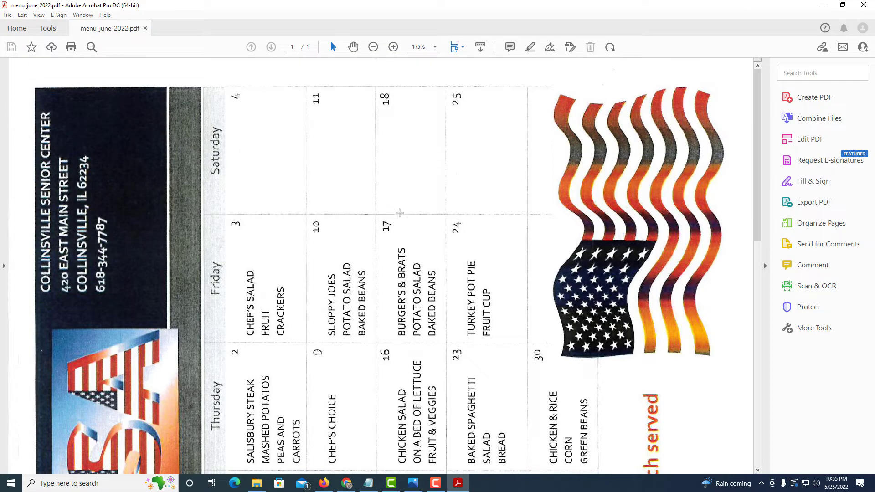
scroll(418, 233, down, 2)
scroll(419, 233, down, 3)
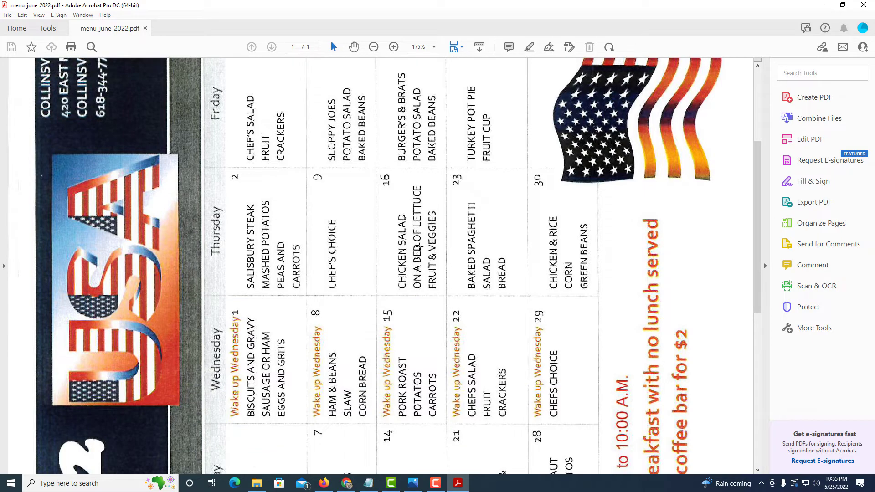
scroll(418, 233, down, 3)
scroll(418, 246, up, 6)
scroll(419, 246, up, 2)
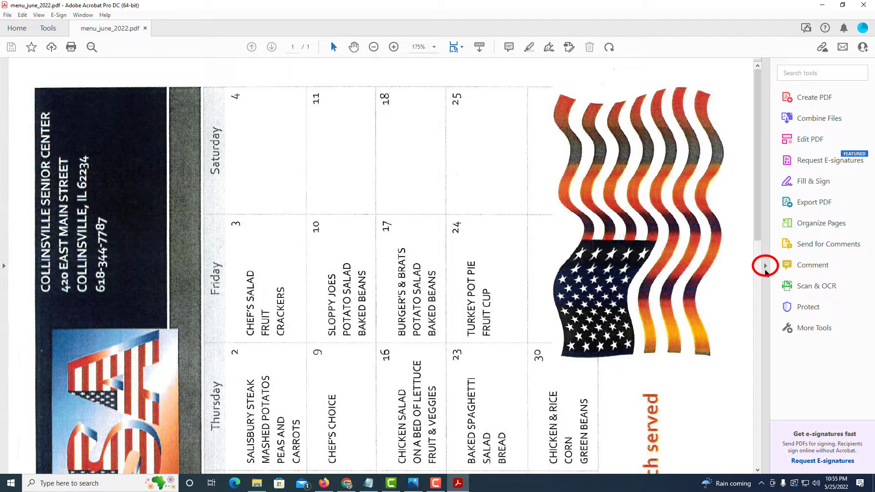
click(766, 267)
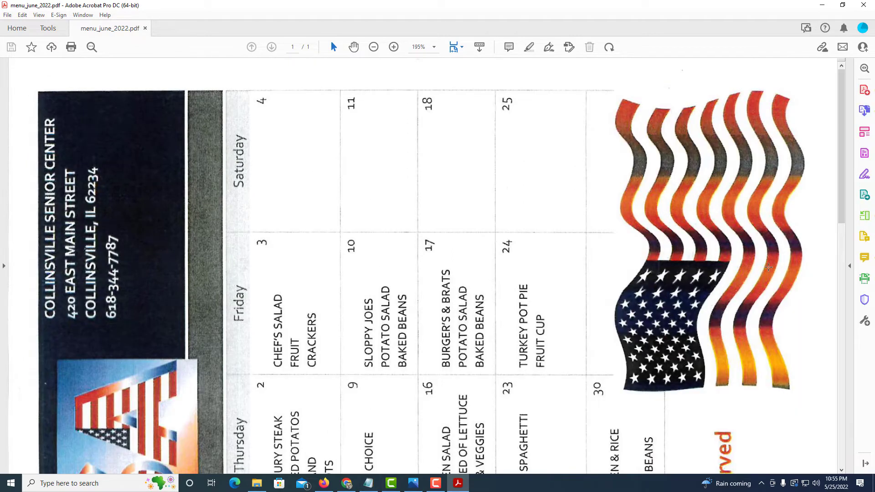
click(850, 268)
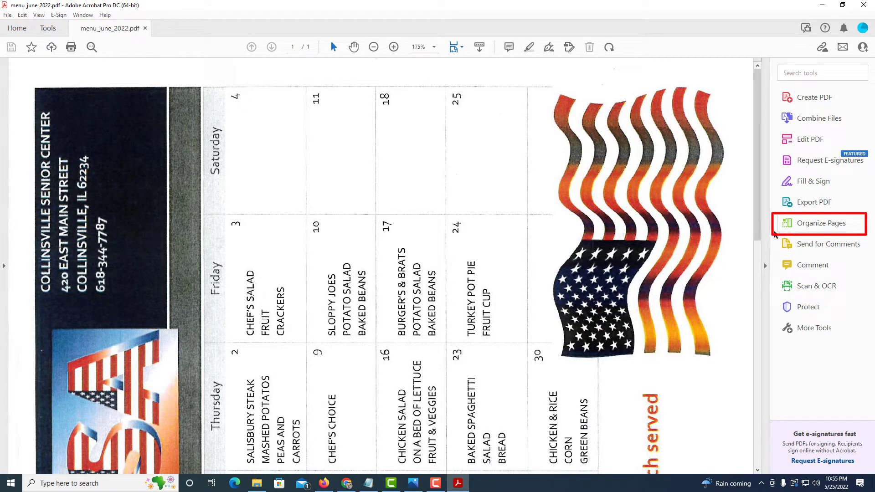
In Organize Pages, rotate the June menu page left once and right twice to upright landscape.
click(808, 227)
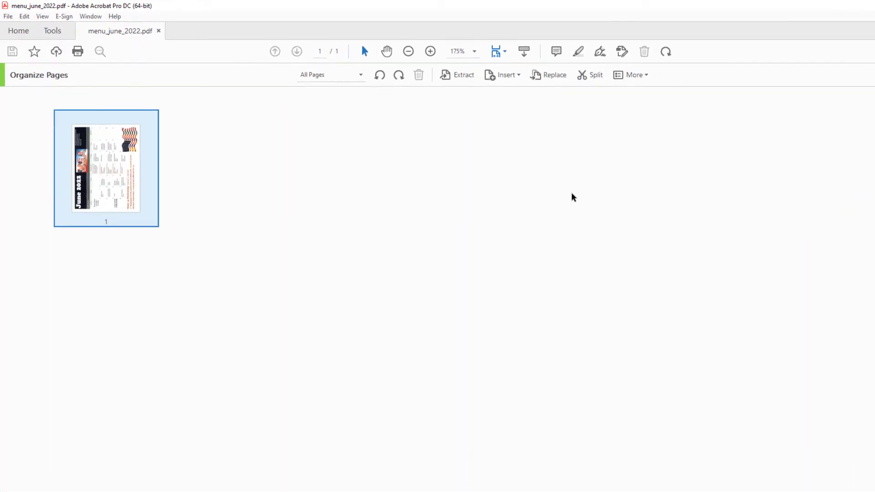
mouse_move(197, 219)
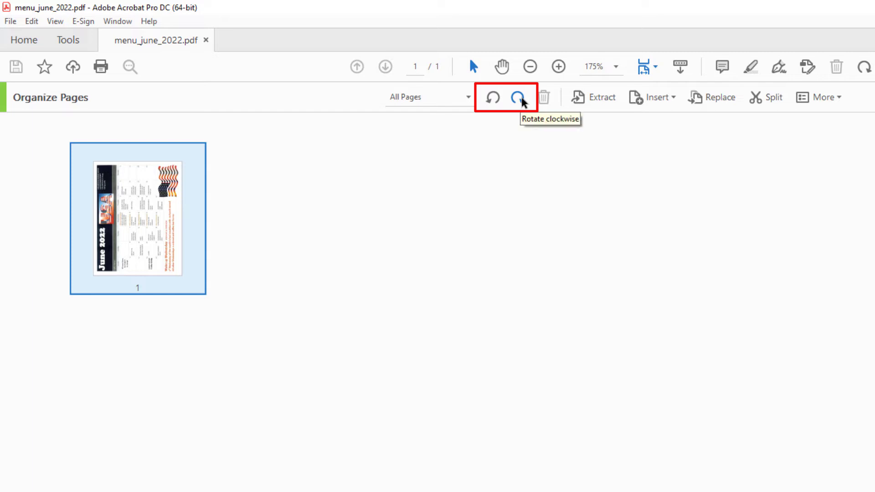
click(492, 100)
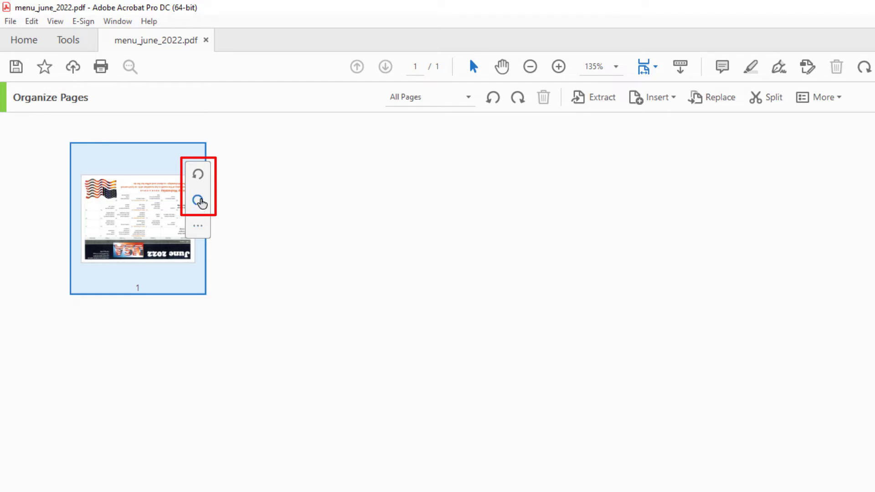
click(199, 201)
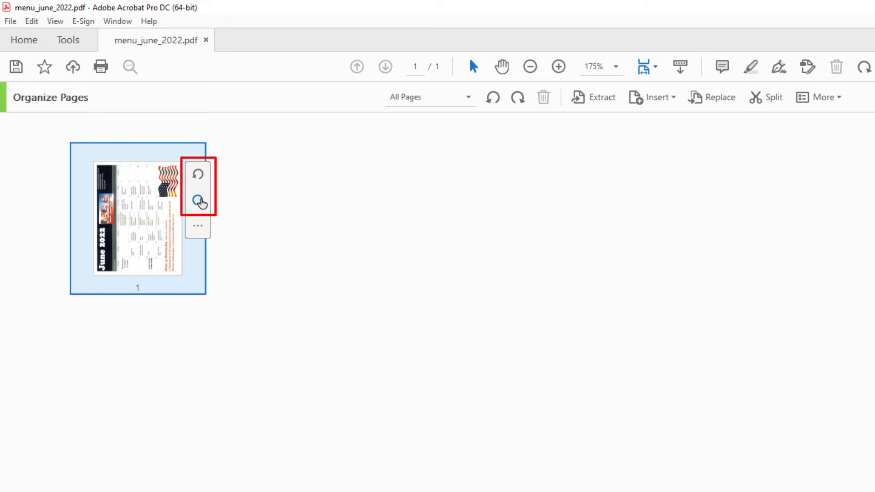
click(199, 201)
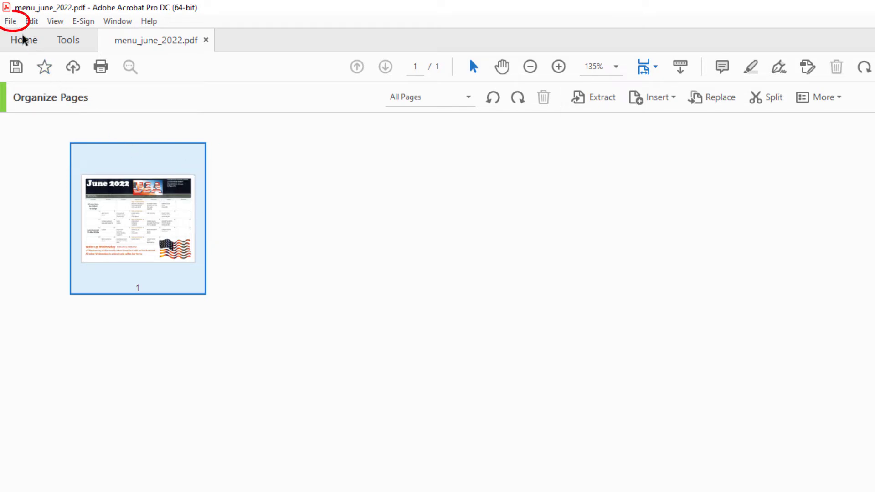
Save menu_june_2022.pdf, close Acrobat, reopen the file to confirm it is upright, then close Acrobat again.
click(11, 23)
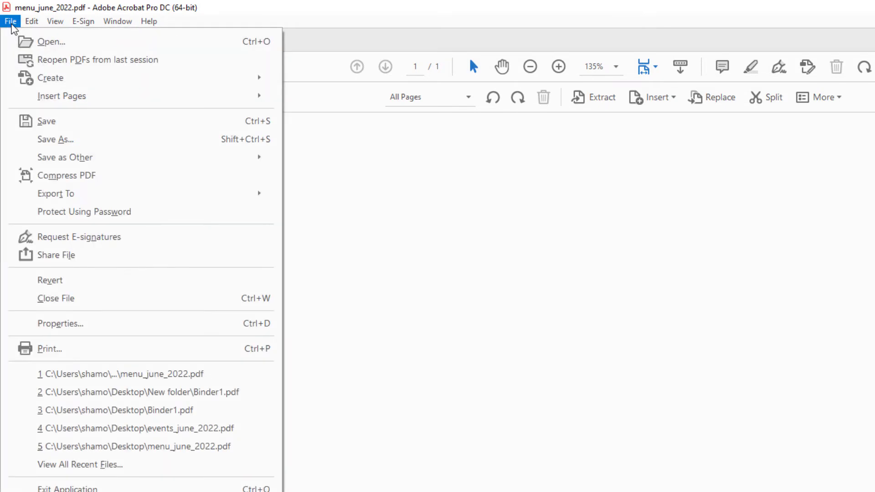
click(72, 122)
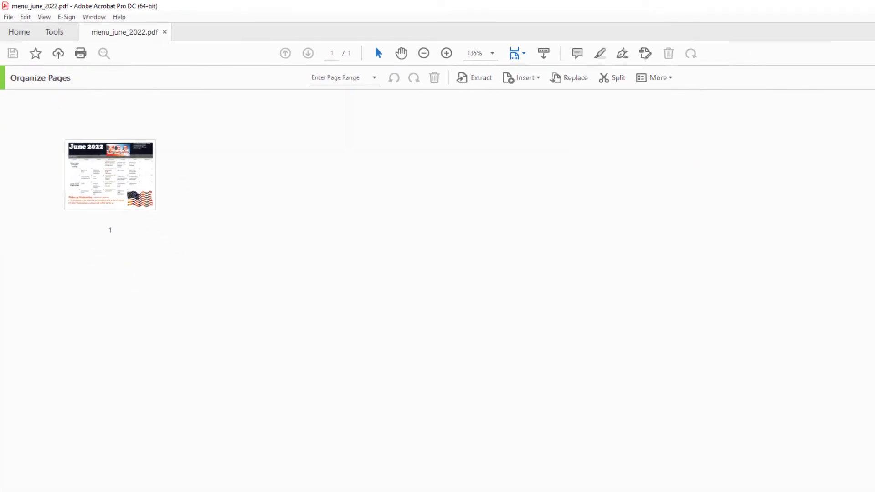
click(863, 5)
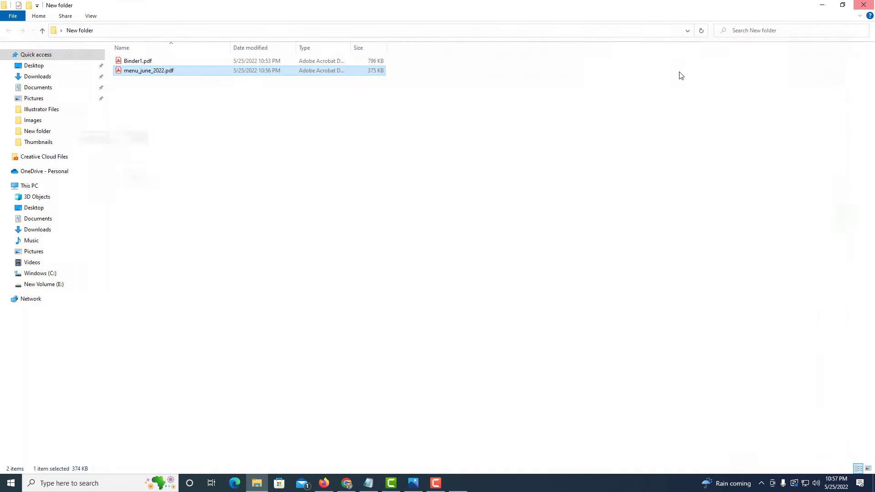
double_click(163, 71)
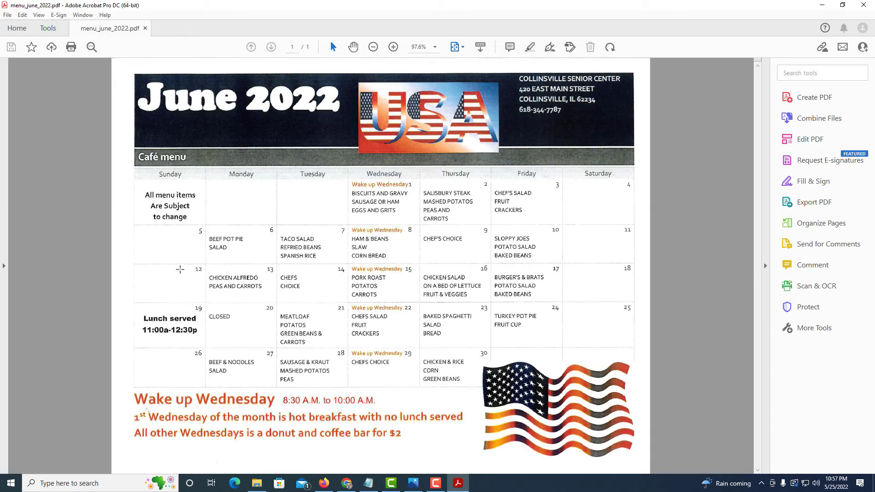
click(864, 6)
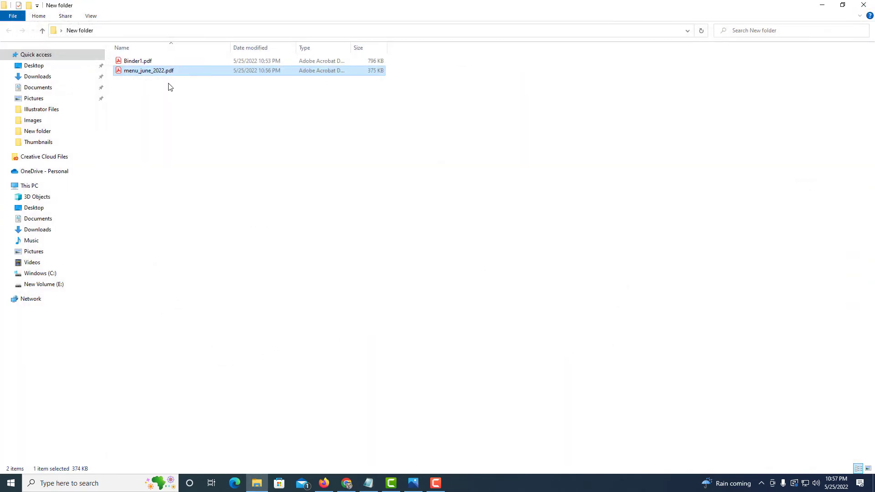
Open Binder1.pdf from Explorer and scroll through its two sideways calendar pages.
double_click(153, 61)
scroll(298, 236, down, 10)
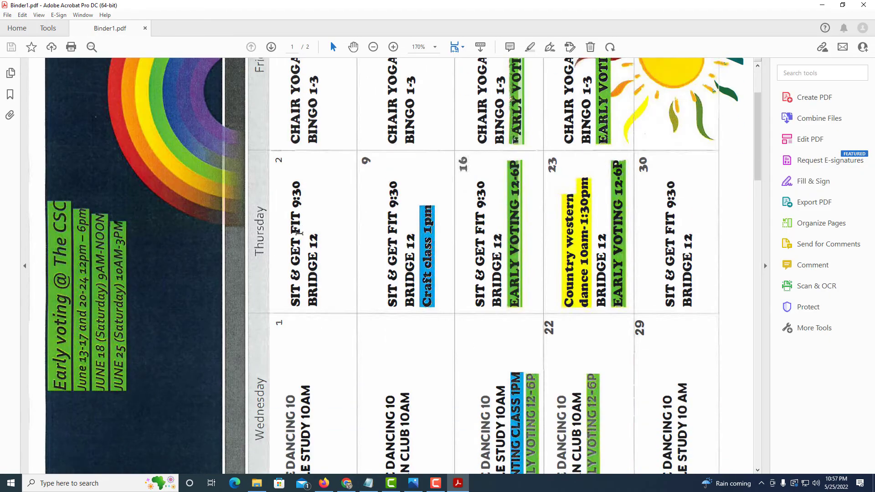
scroll(299, 237, down, 8)
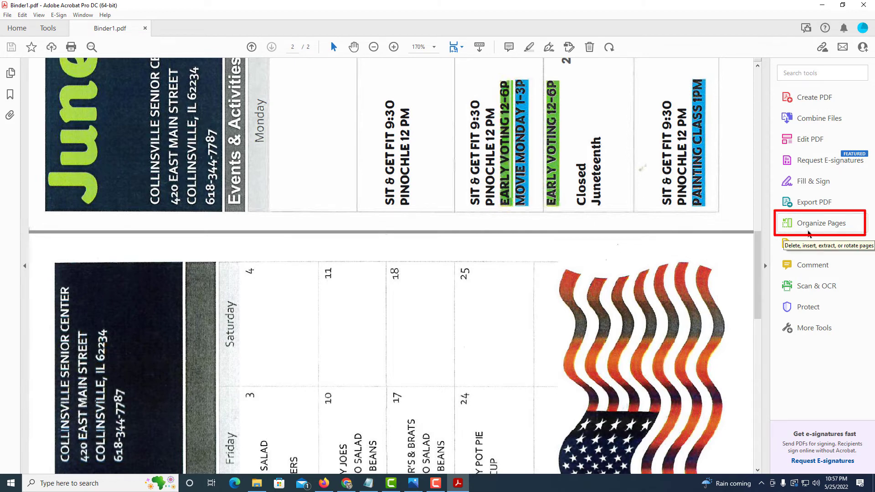
Rotate Binder1 page 1 (events calendar) and page 2 (café menu) clockwise into upright landscape.
click(813, 227)
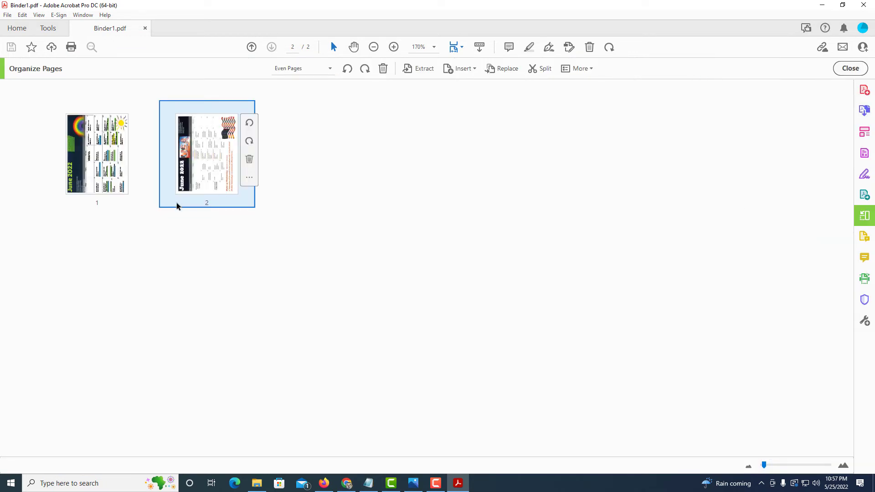
mouse_move(121, 190)
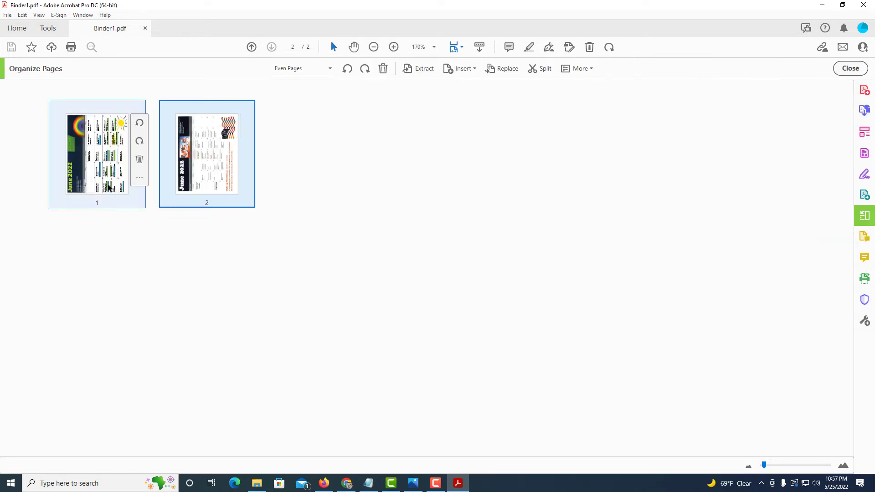
click(108, 187)
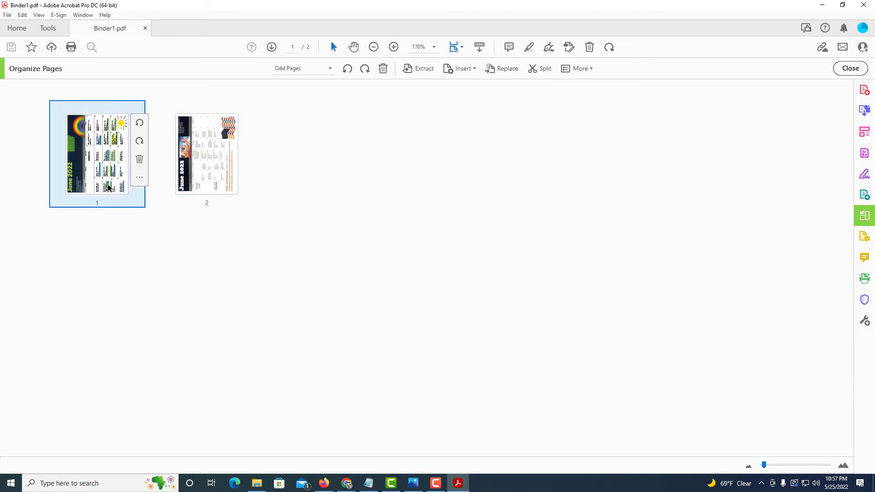
click(367, 73)
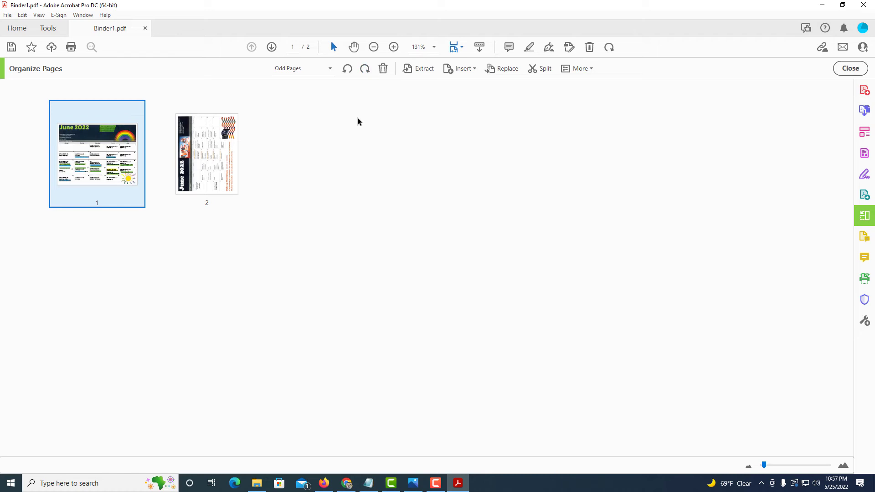
click(220, 157)
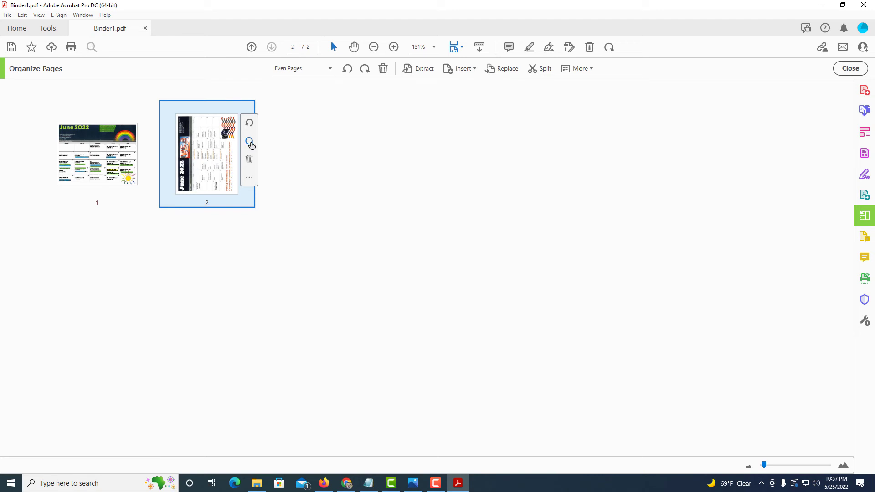
click(250, 142)
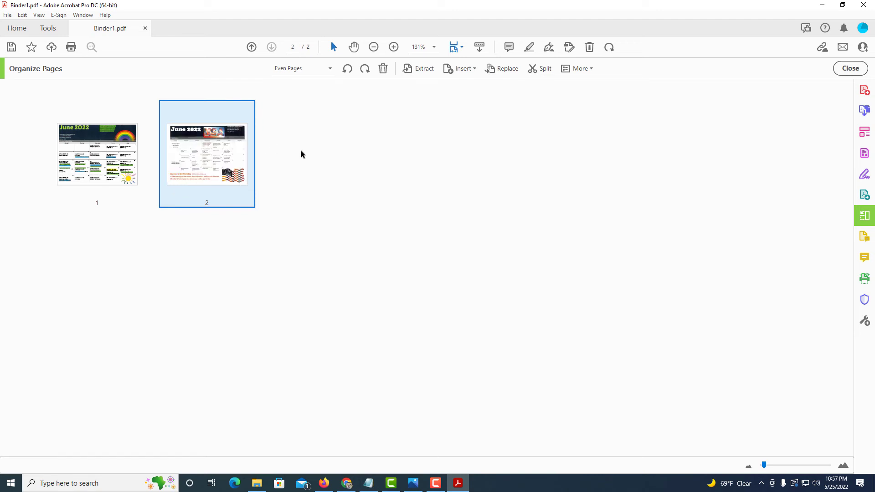
click(334, 163)
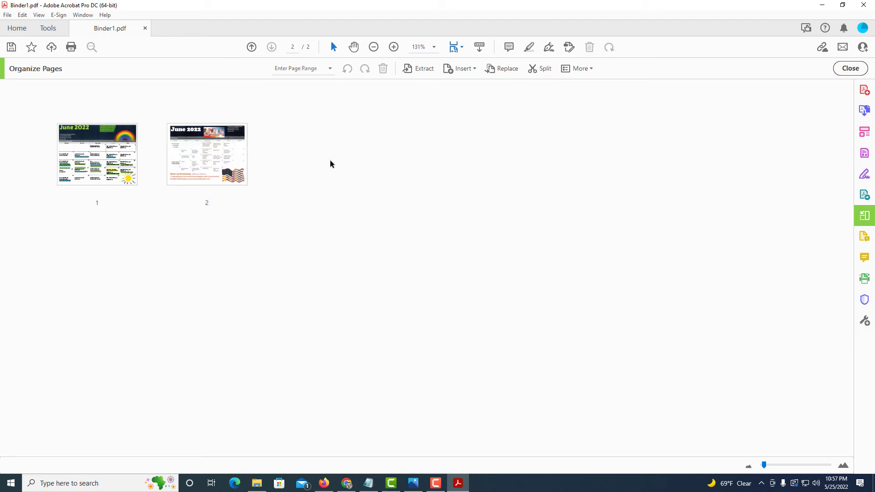
Save Binder1.pdf with the rotated pages and close Acrobat.
click(8, 15)
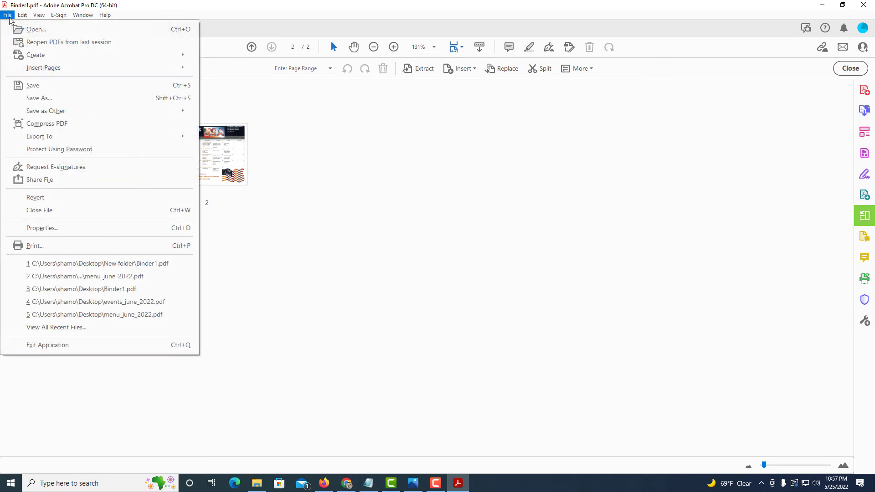
click(40, 86)
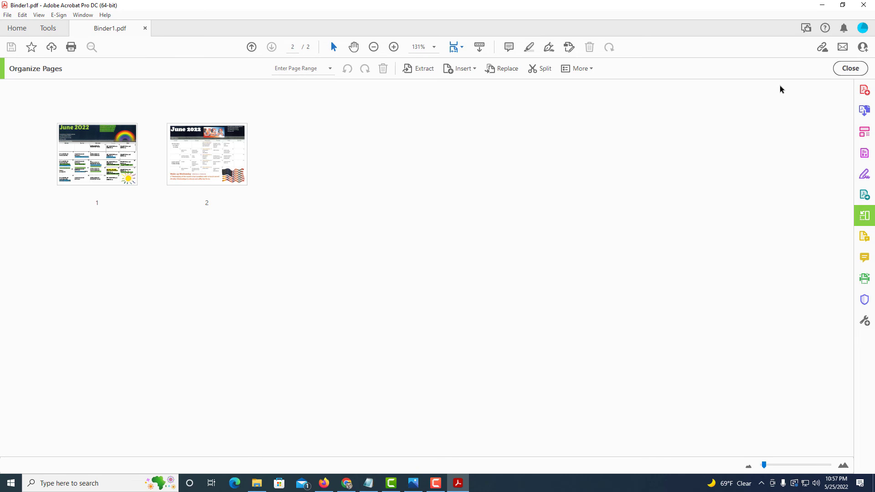
click(864, 5)
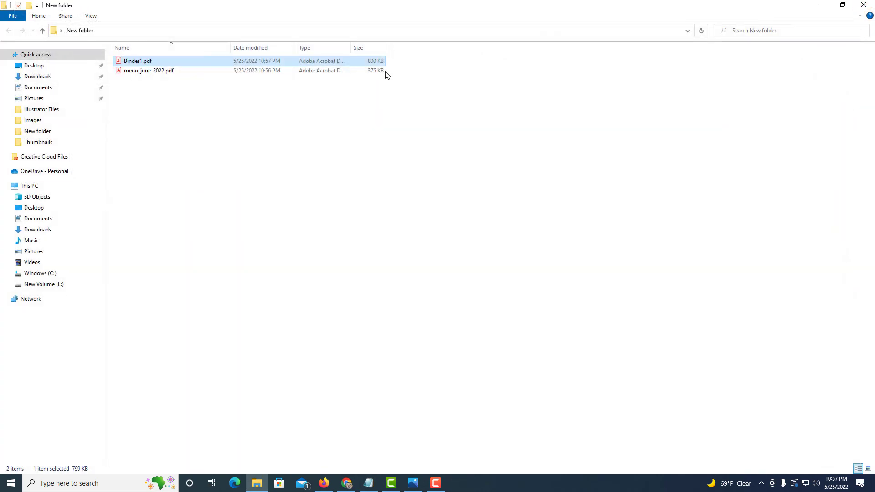
Reopen Binder1.pdf and scroll through both pages to confirm they read upright.
double_click(142, 63)
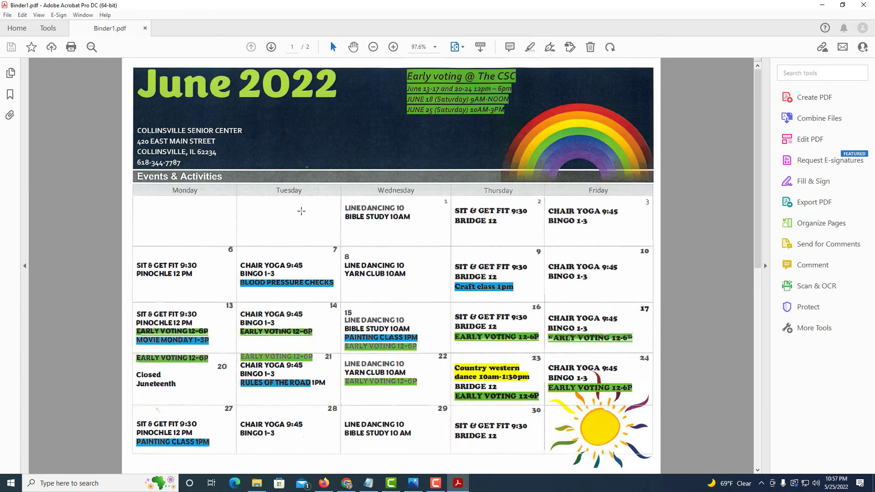
scroll(301, 211, down, 3)
scroll(302, 214, up, 3)
scroll(302, 214, down, 3)
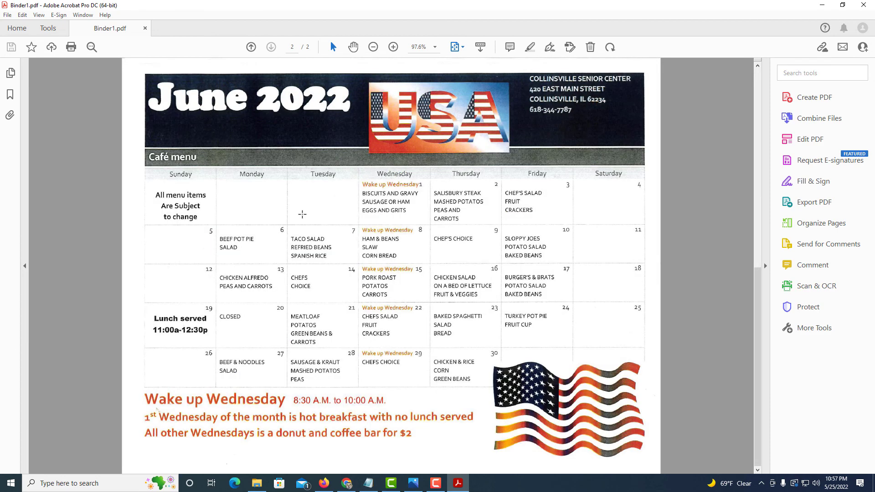
scroll(302, 214, up, 3)
scroll(302, 215, down, 3)
scroll(302, 214, up, 3)
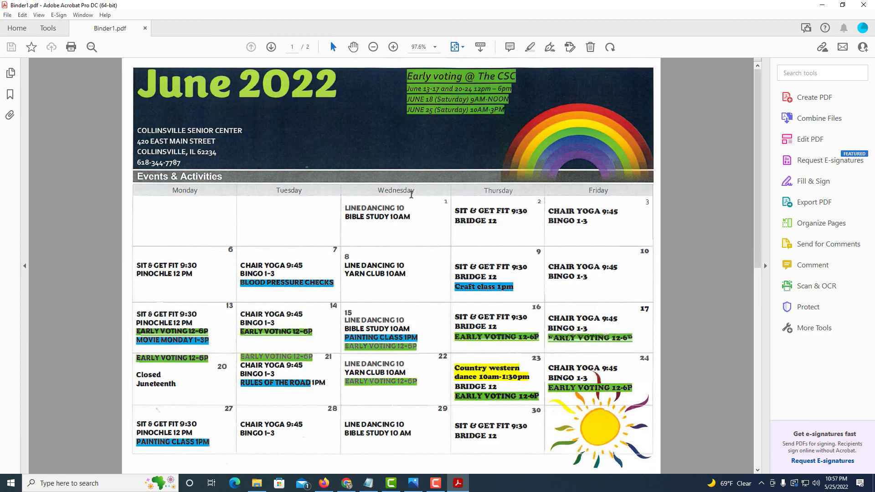